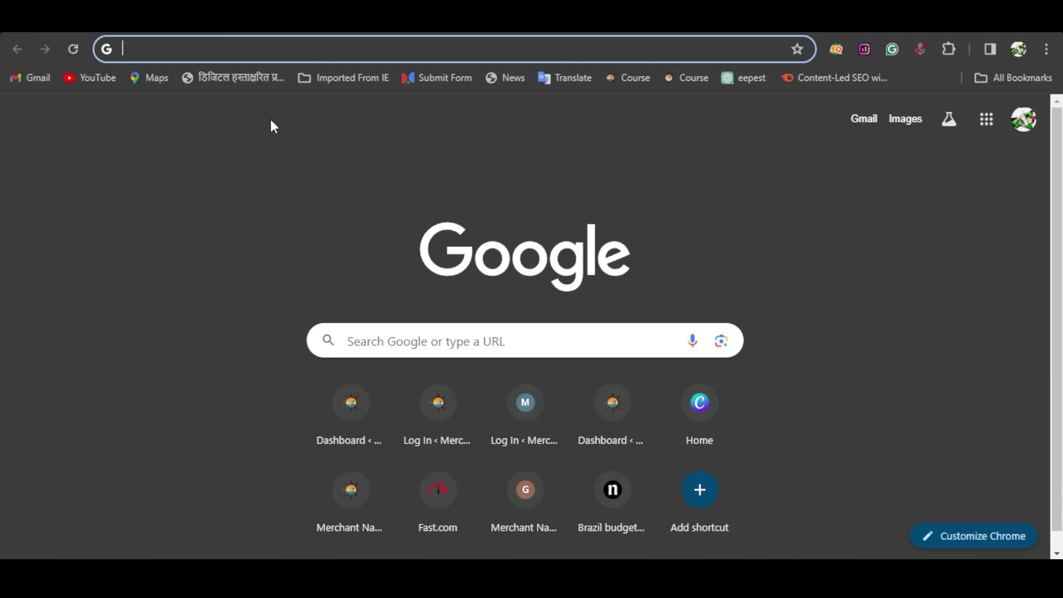
text(bsc naut)
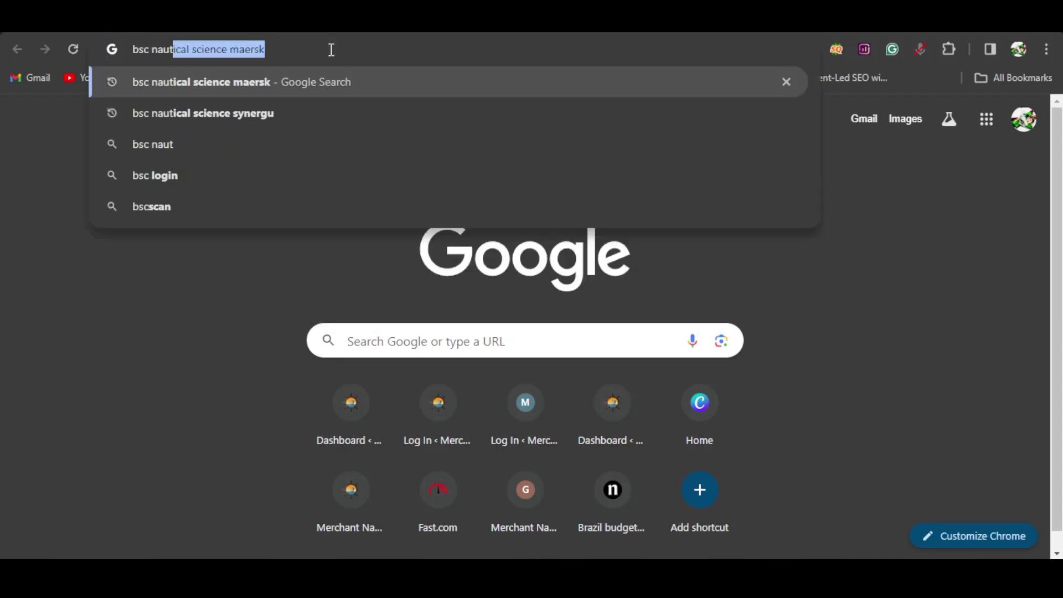
text(ical science )
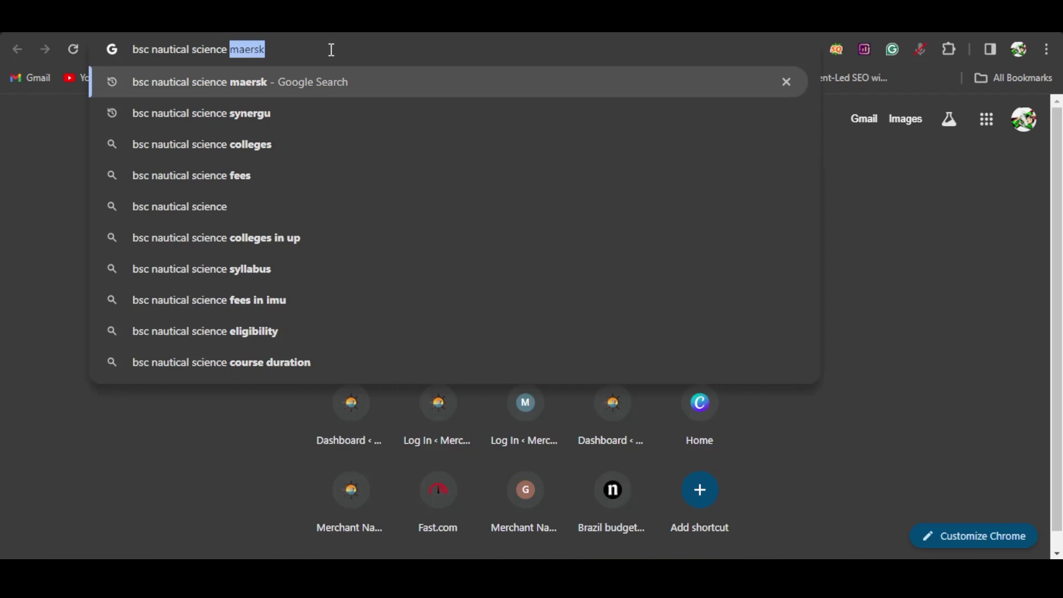
text(maersk)
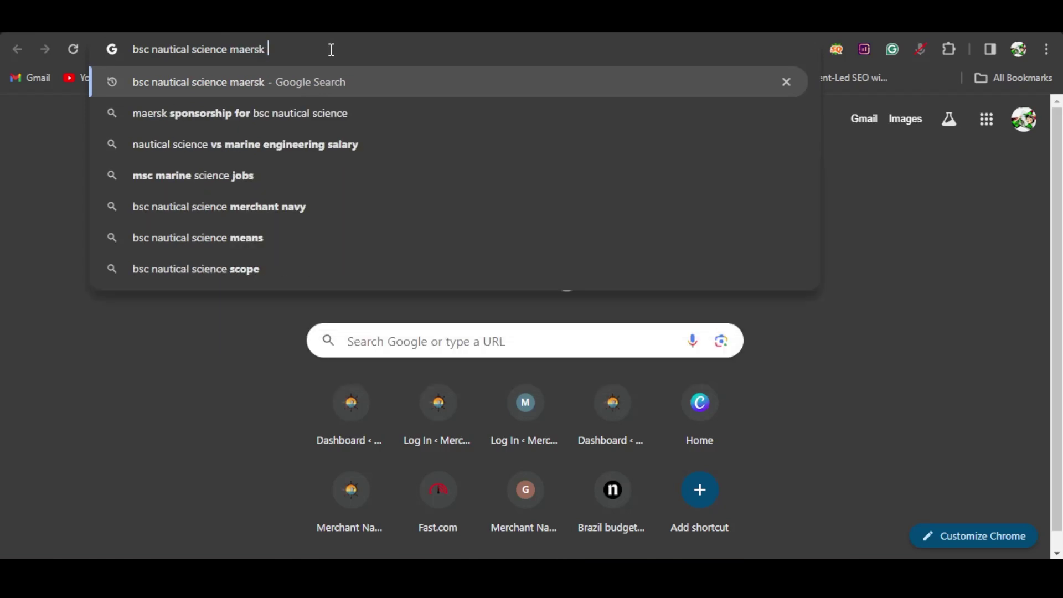
Step: Run the Google search for "bsc nautical science maersk"
key(Return)
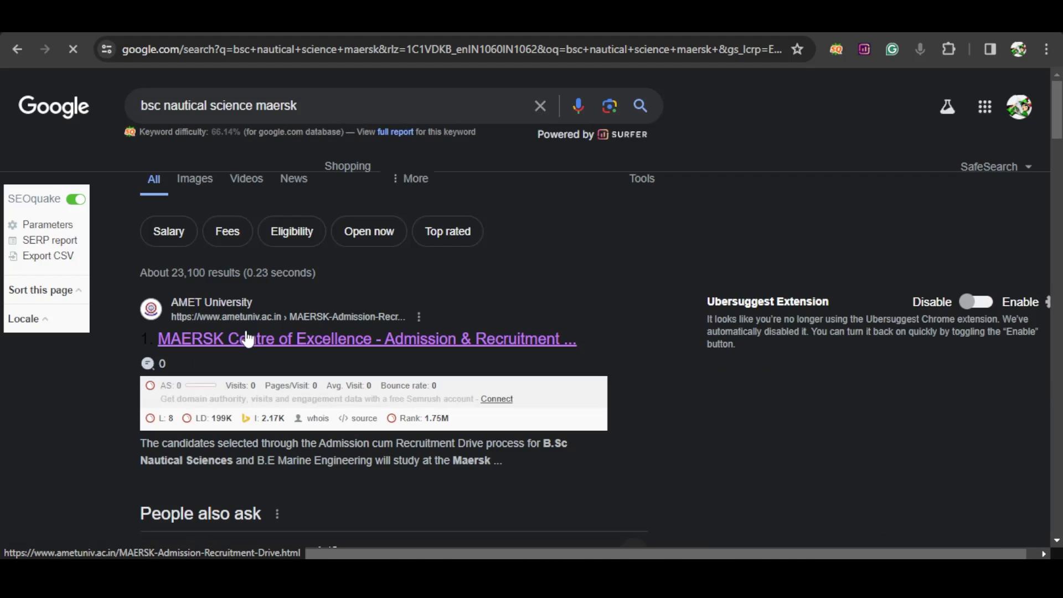
Step: Reach the online application form via AMET's MAERSK Admission & Recruitment Drive page and its apply link
click(246, 336)
scroll(561, 369, down, 1)
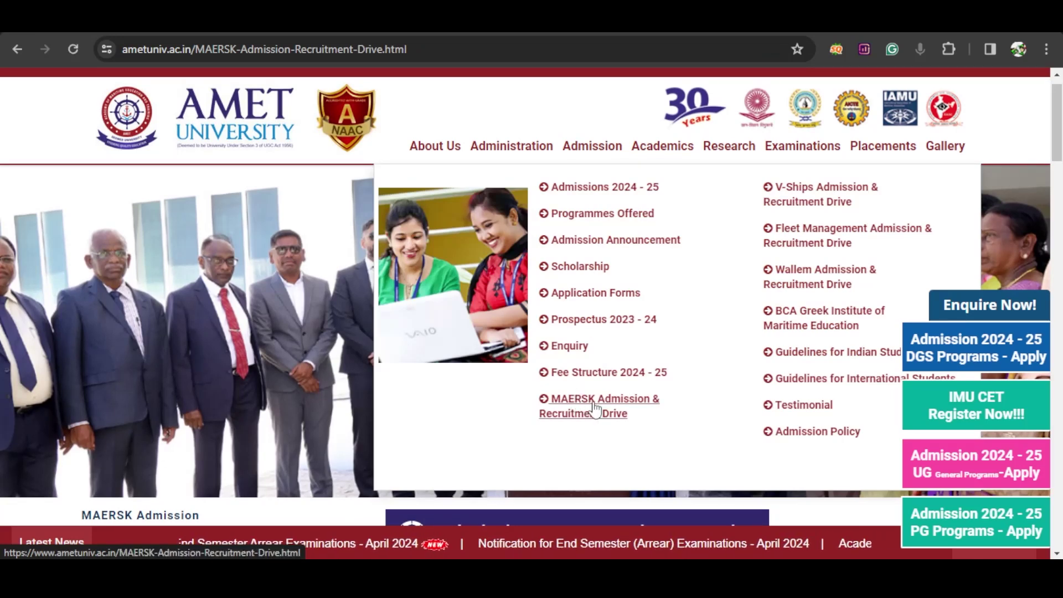
click(612, 414)
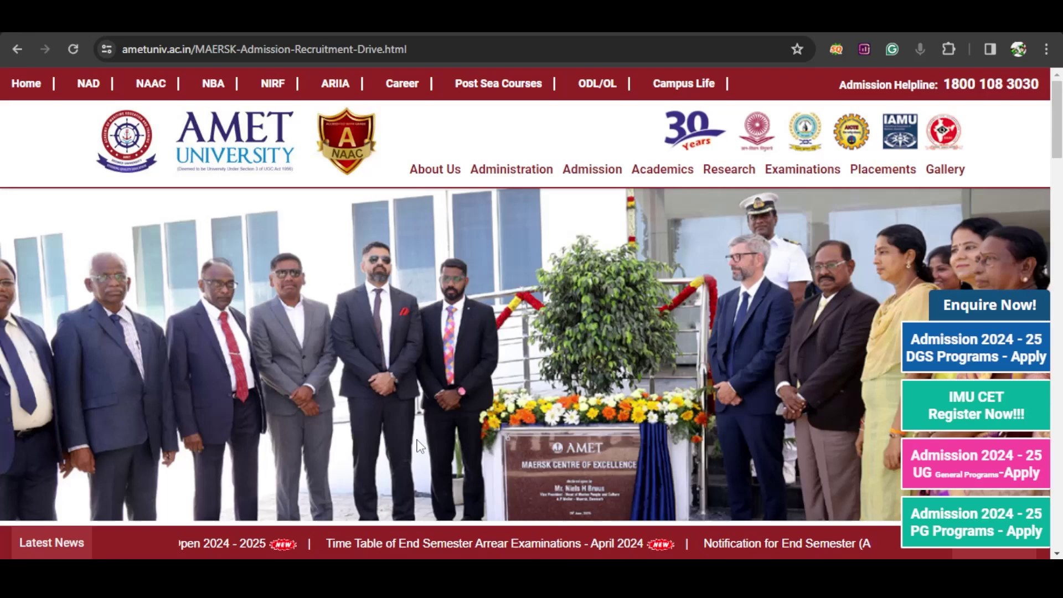
scroll(419, 446, down, 5)
scroll(419, 446, down, 5)
scroll(419, 446, down, 5)
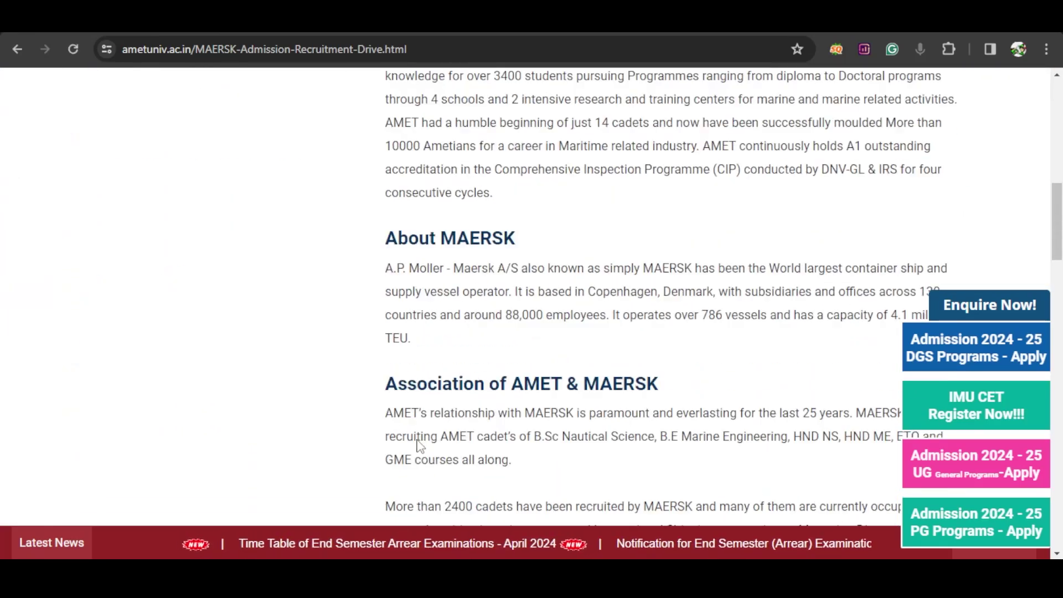
scroll(419, 445, down, 3)
scroll(420, 446, down, 8)
scroll(419, 445, down, 6)
scroll(456, 332, down, 8)
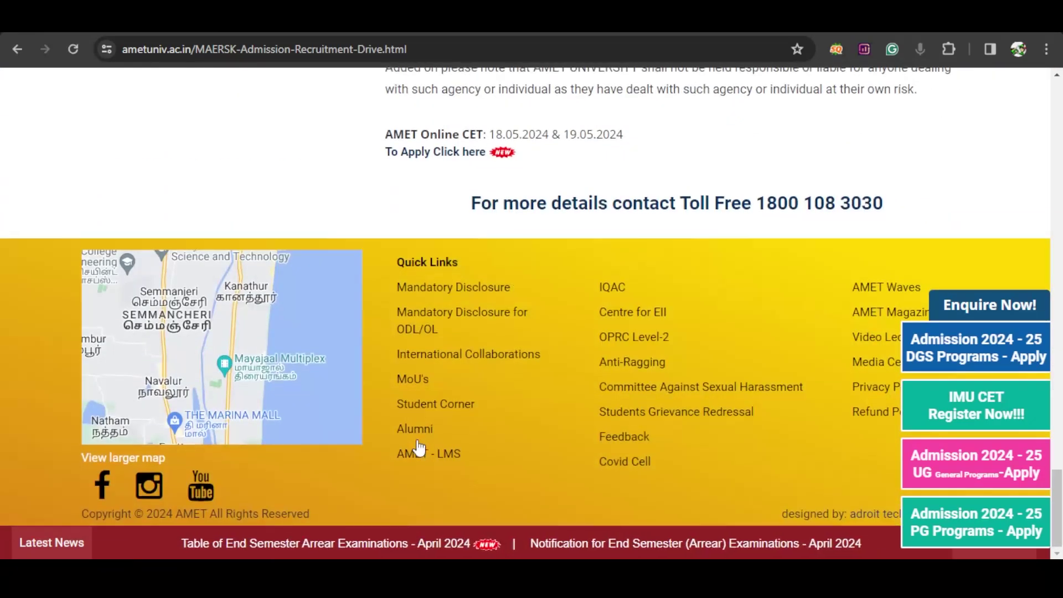
scroll(493, 224, down, 3)
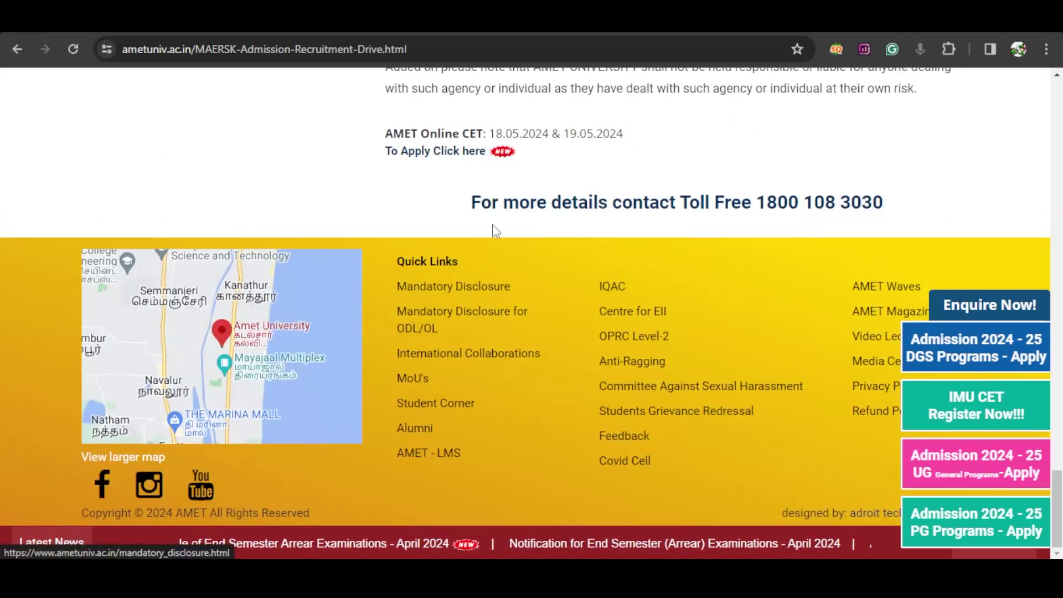
click(443, 154)
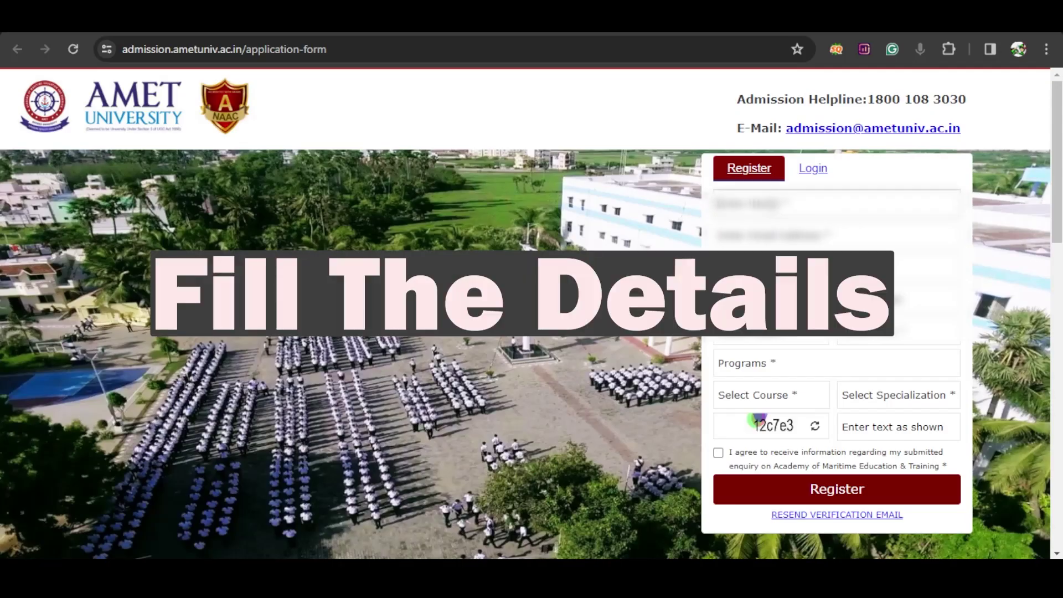
Step: Choose UG programme, B.Sc course and Nautical Science specialization on the registration form
click(834, 363)
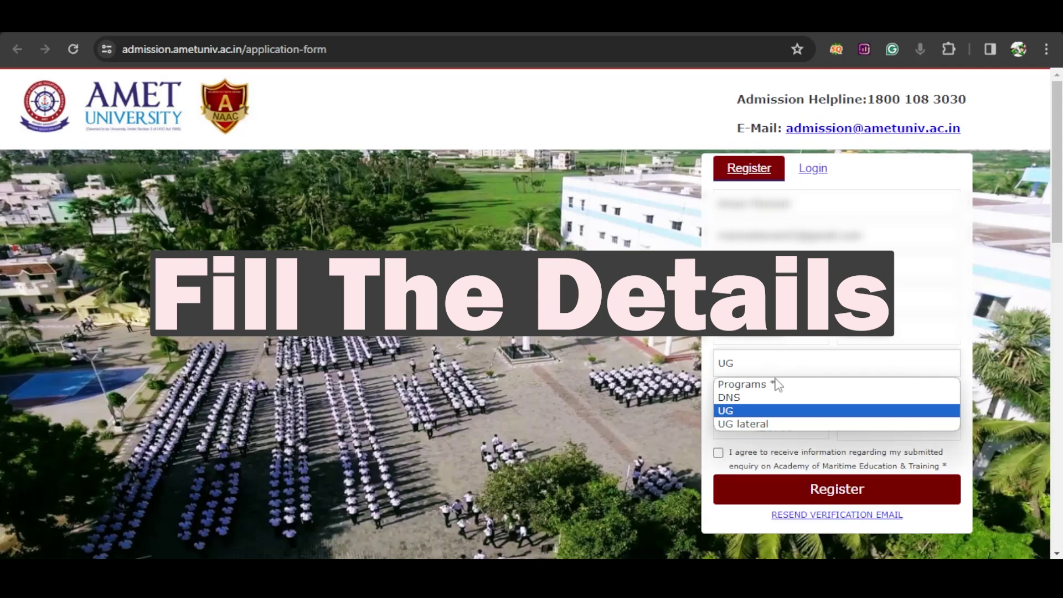
click(729, 410)
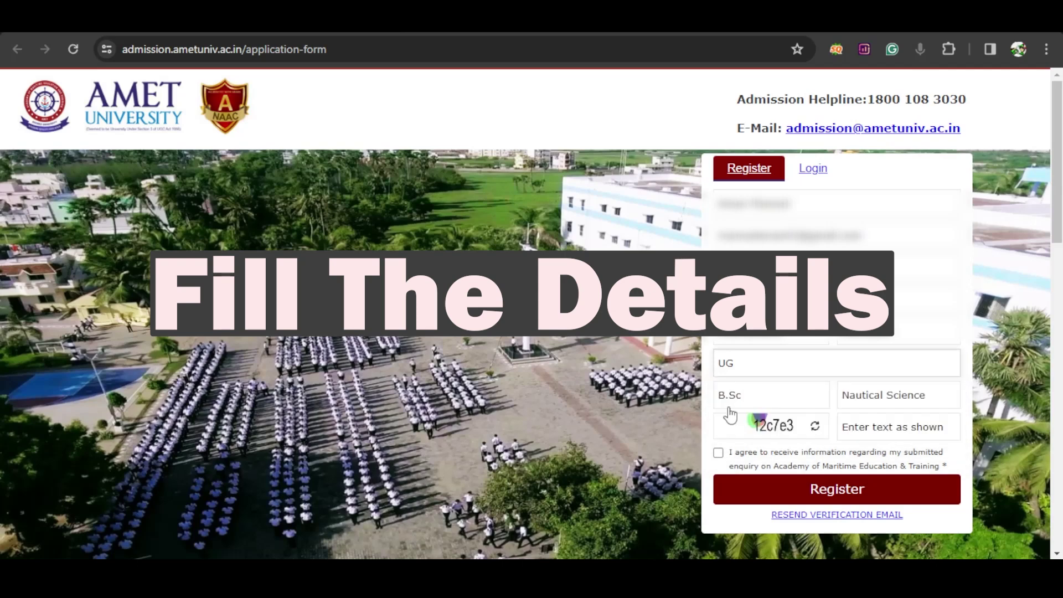
click(764, 395)
click(760, 430)
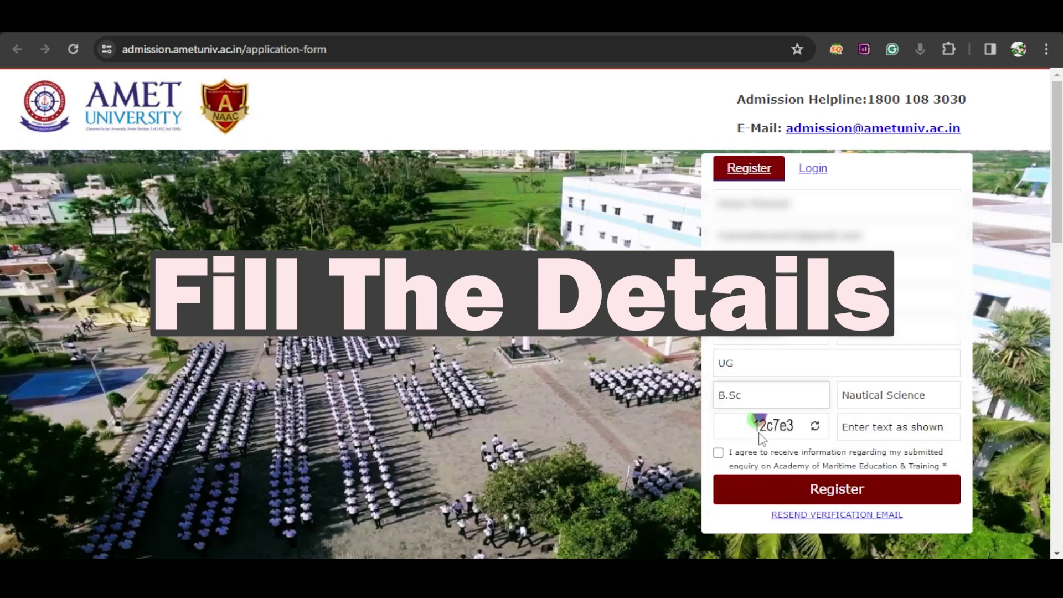
click(887, 397)
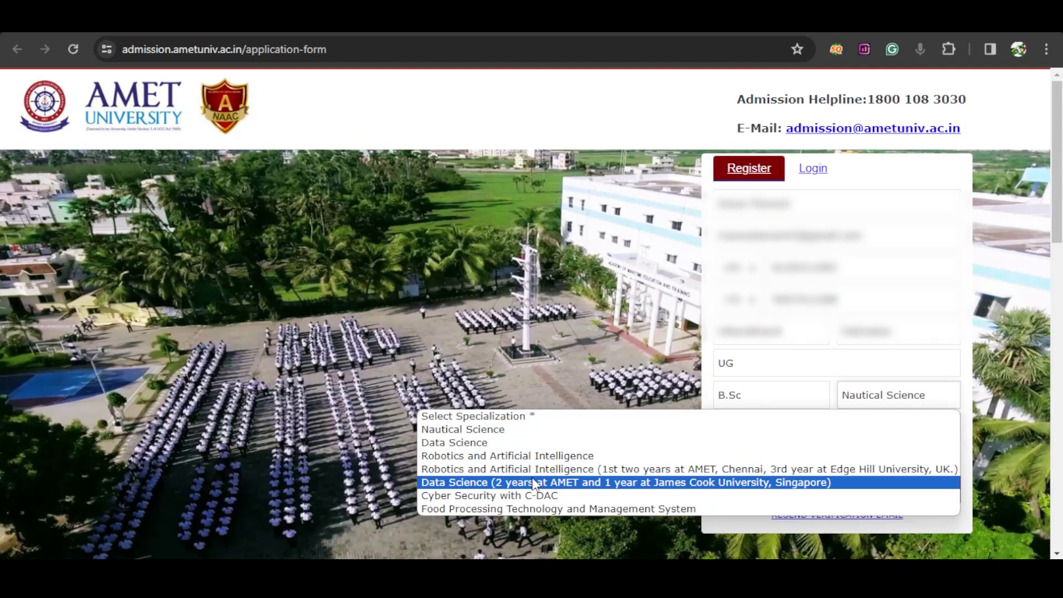
click(489, 430)
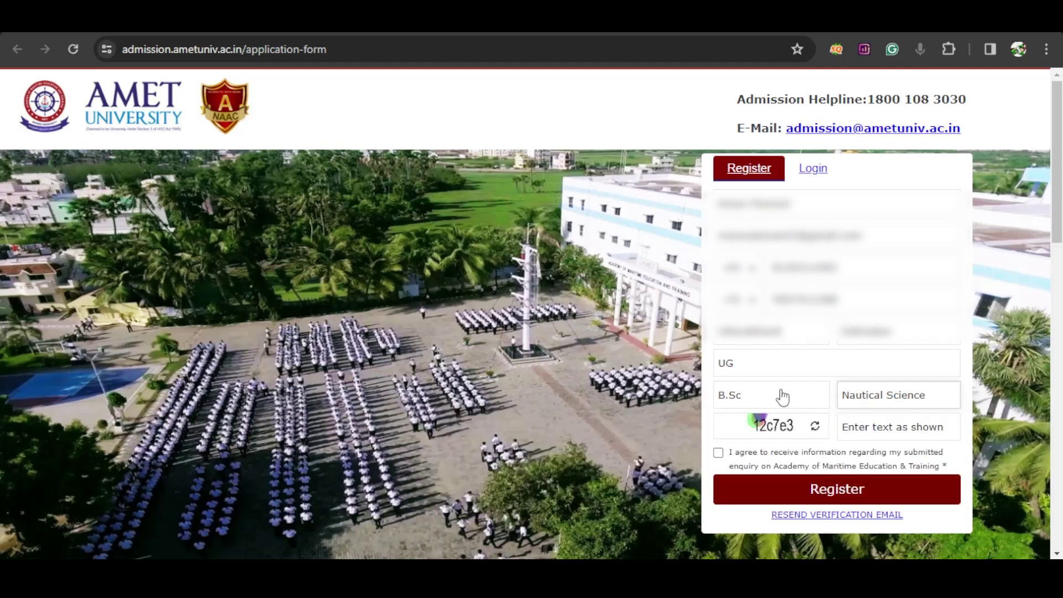
Step: Enter the captcha, agree to the consent terms and submit the registration
click(893, 425)
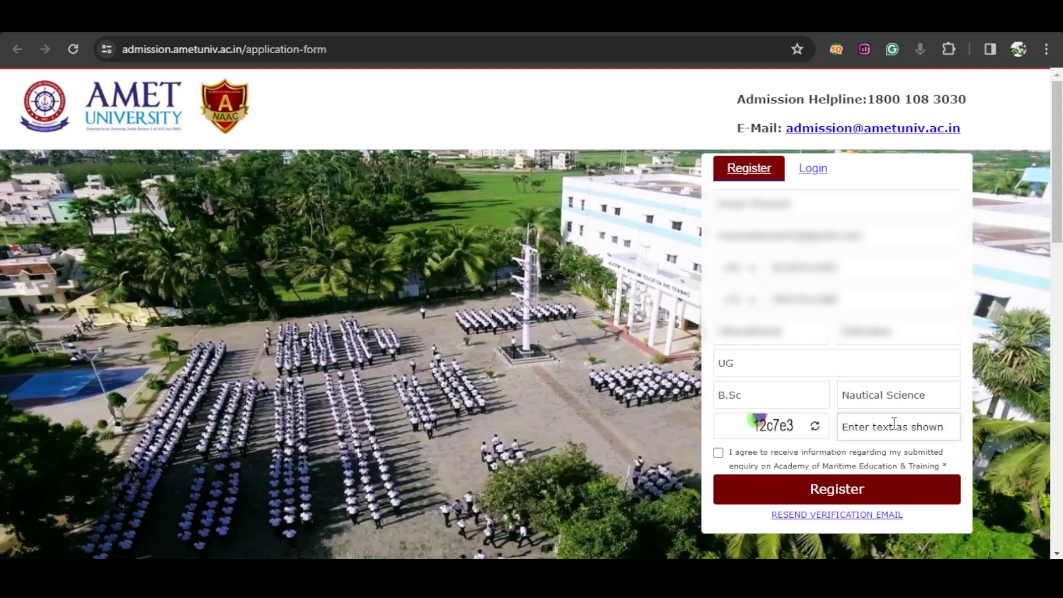
text(12c7e3)
click(717, 452)
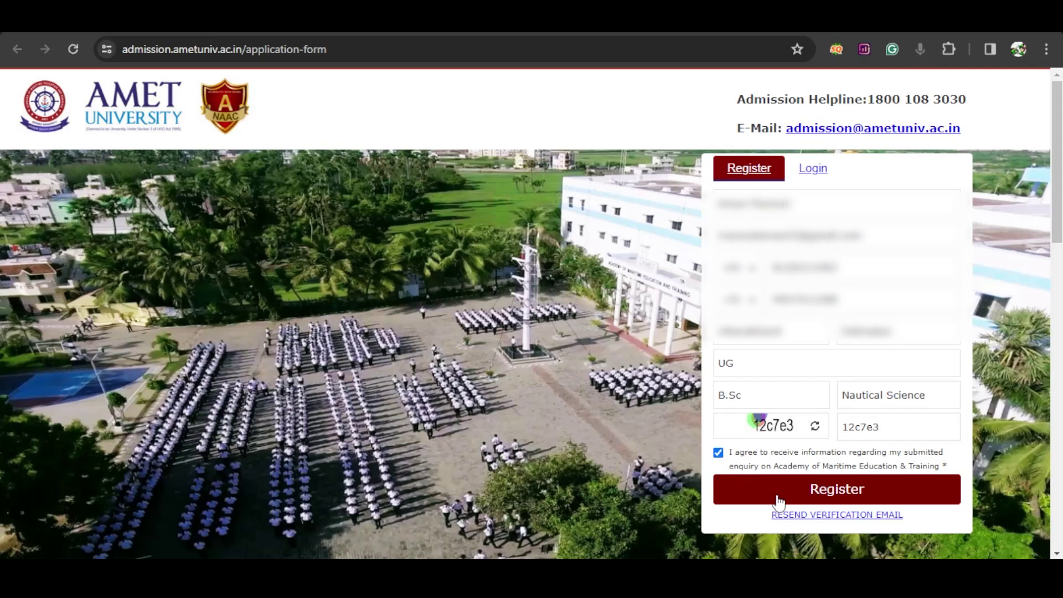
click(870, 498)
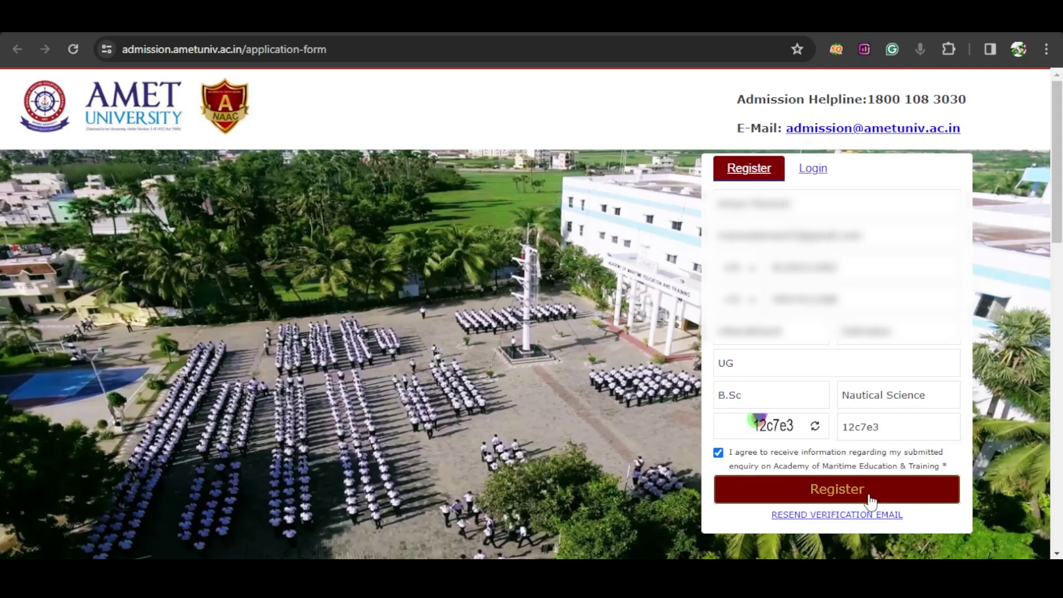
click(870, 498)
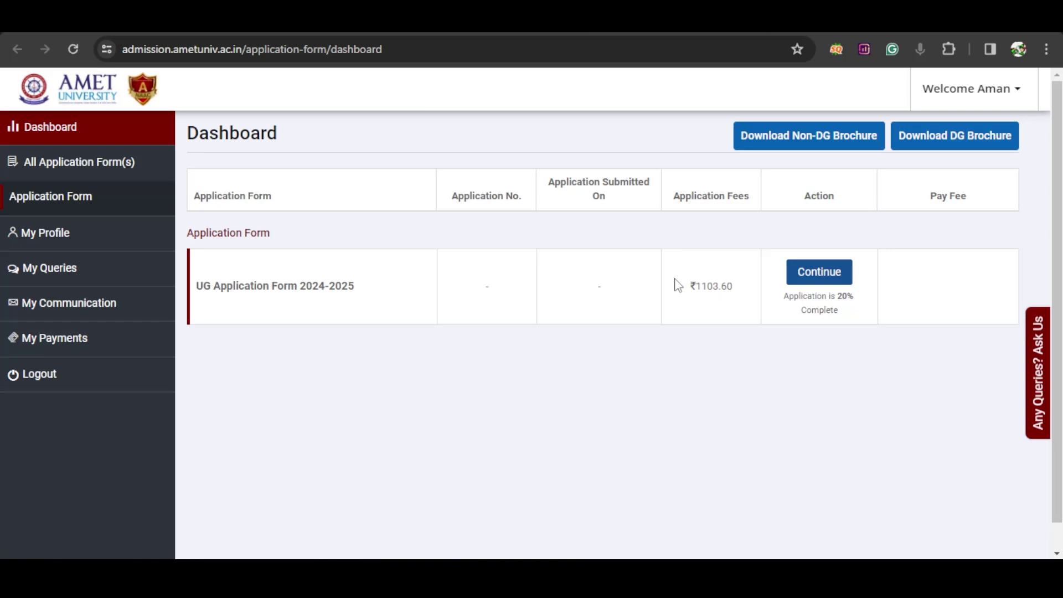
Step: Note the 1103.60 fee and resume the UG Application Form 2024-2025 from the dashboard
drag(684, 286, 736, 285)
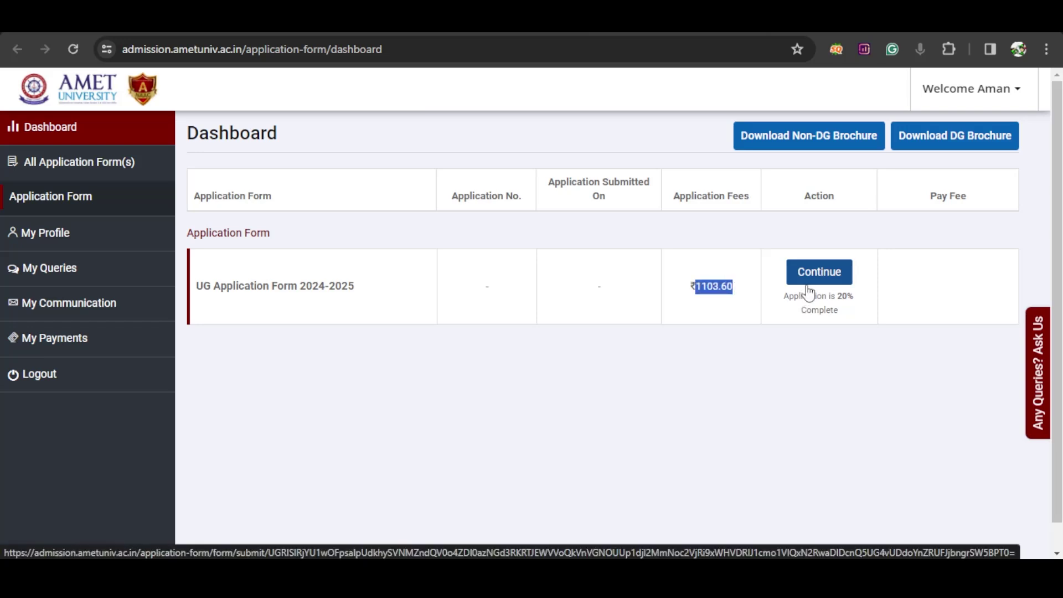
click(839, 278)
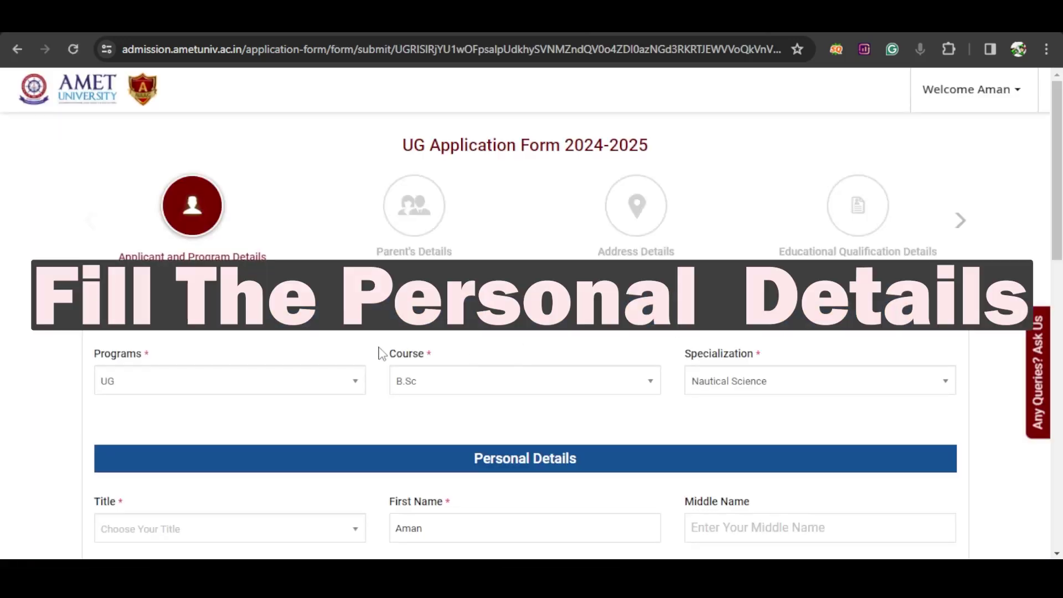
Step: Keep UG as the program and B.Sc as the course in the application form
click(295, 392)
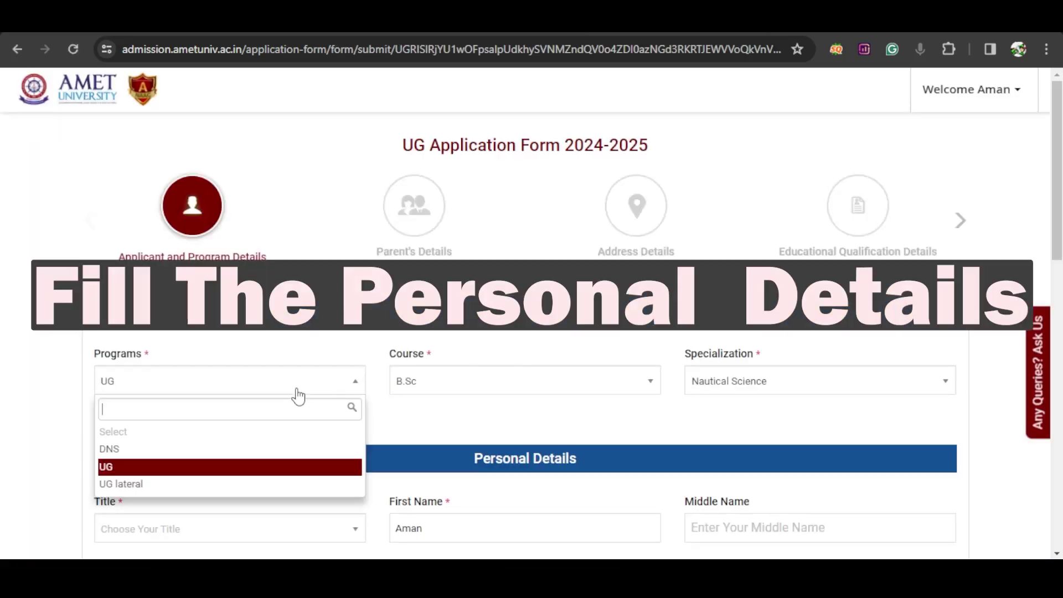
click(143, 467)
click(523, 382)
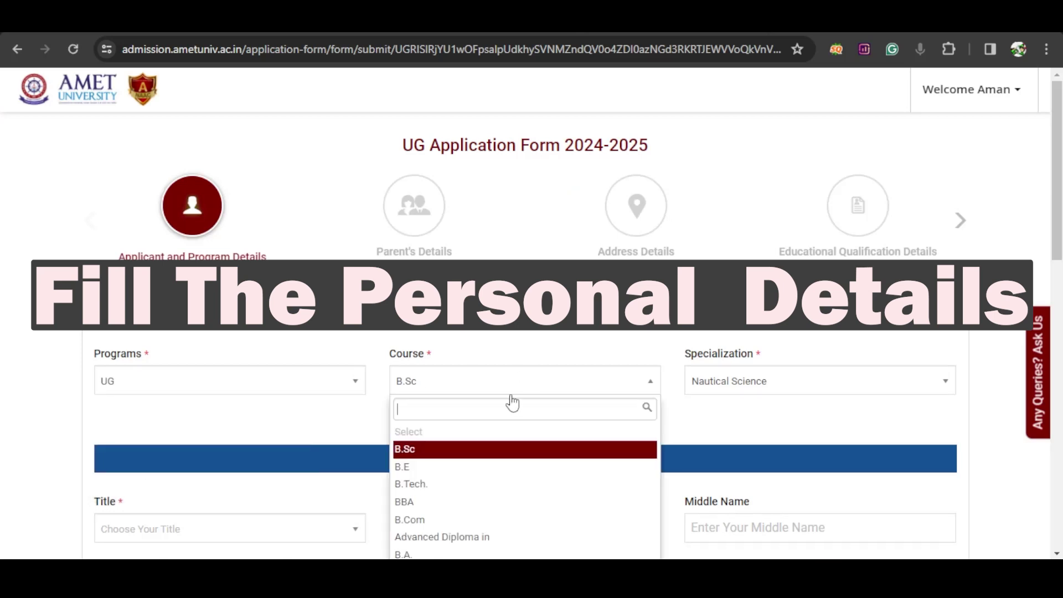
click(447, 450)
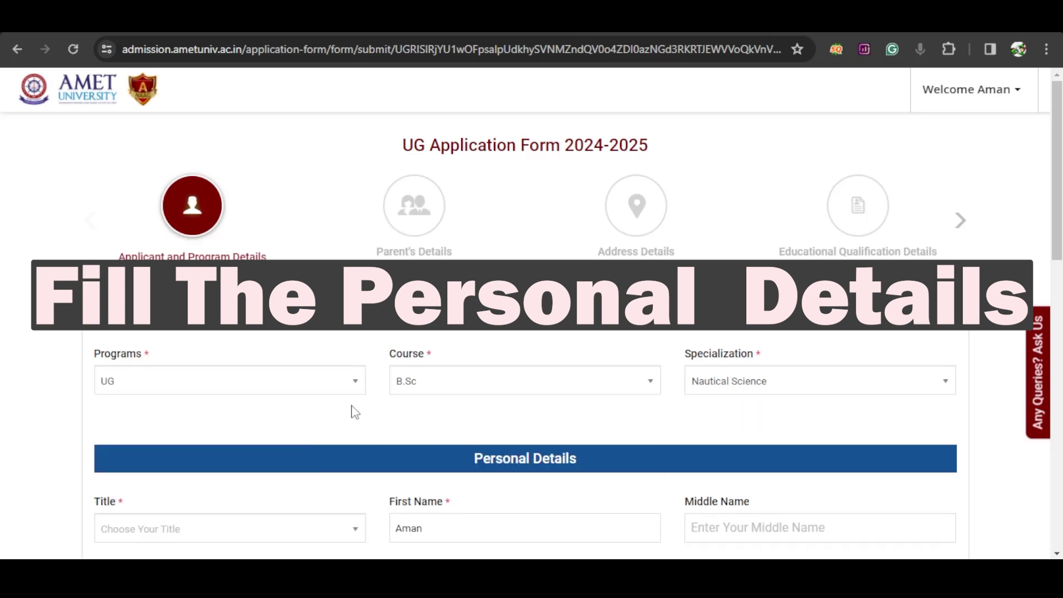
scroll(352, 411, down, 5)
scroll(250, 207, down, 3)
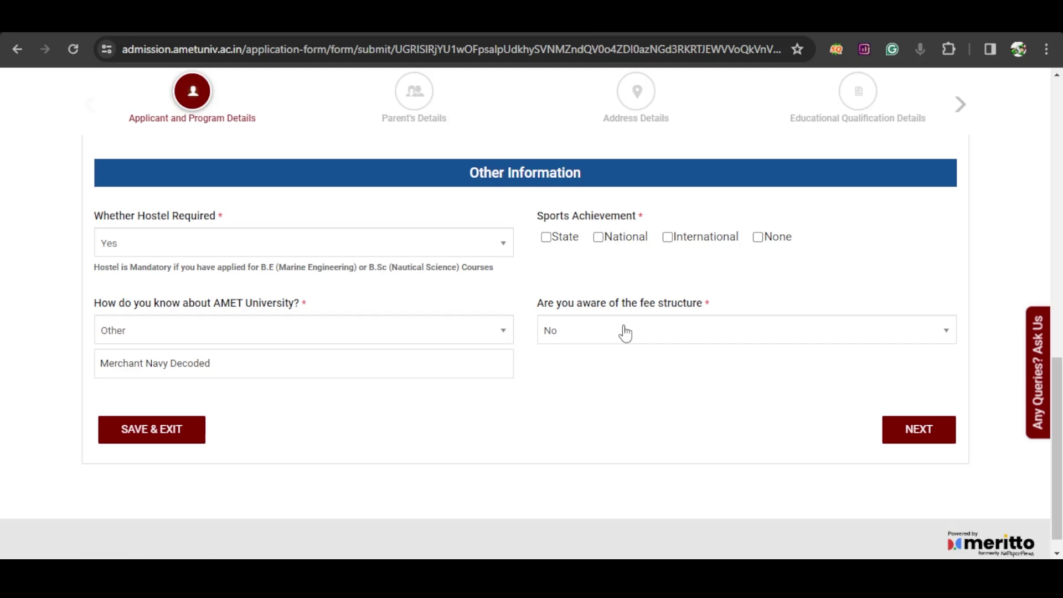
Step: Advance to educational qualifications and set New delhi as the entrance examination centre
click(918, 428)
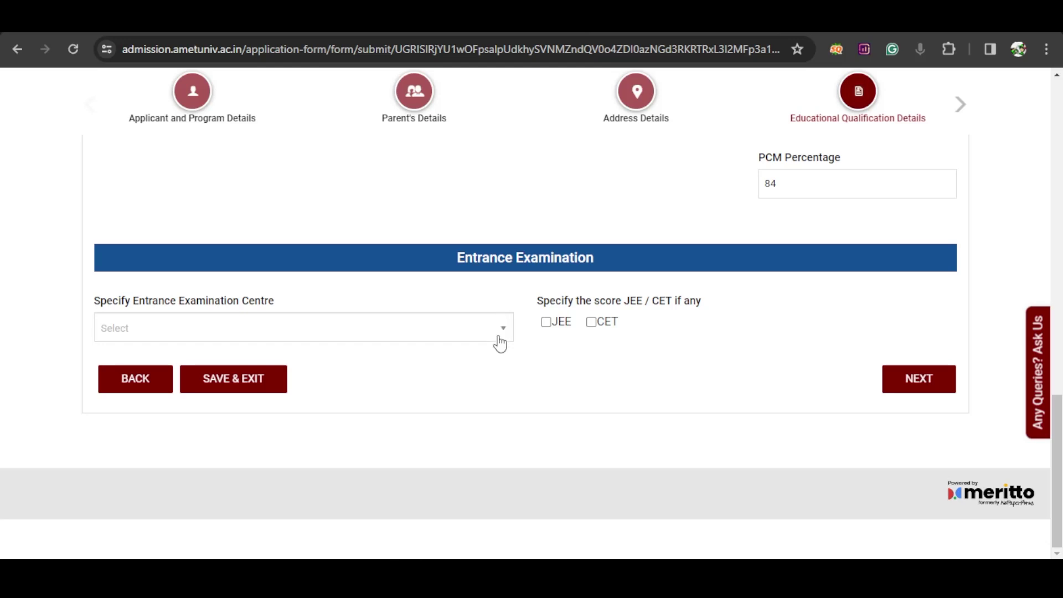
click(500, 327)
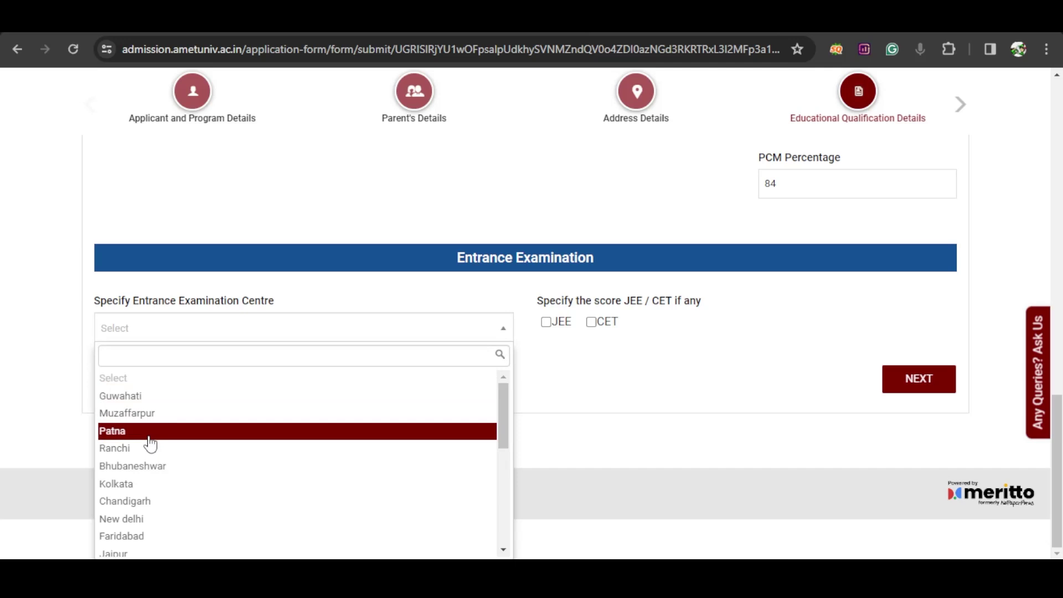
text(del)
key(Return)
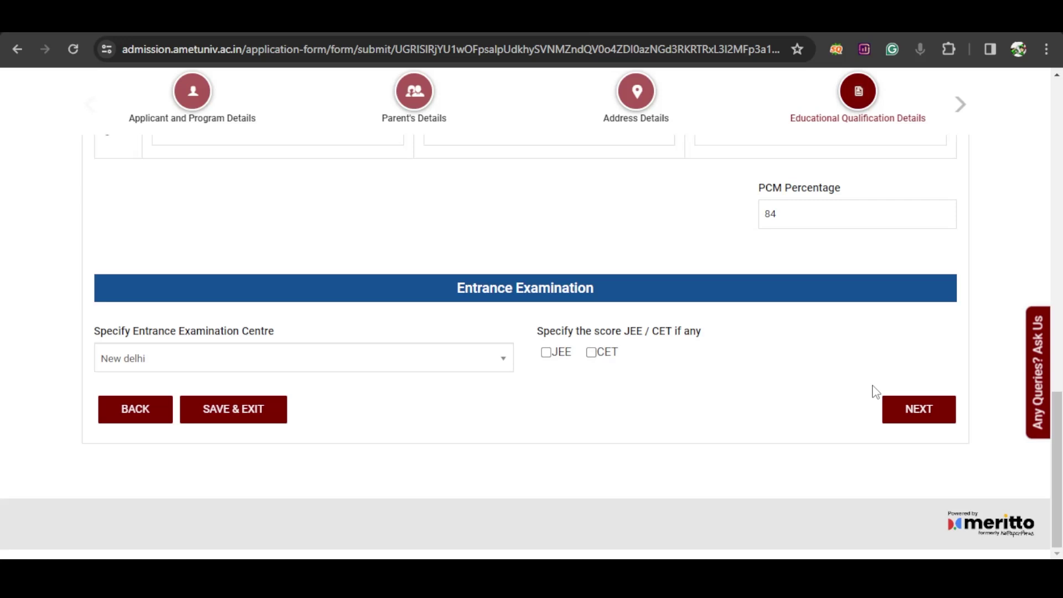
Step: Move to Upload Files and agree to the declaration
click(918, 409)
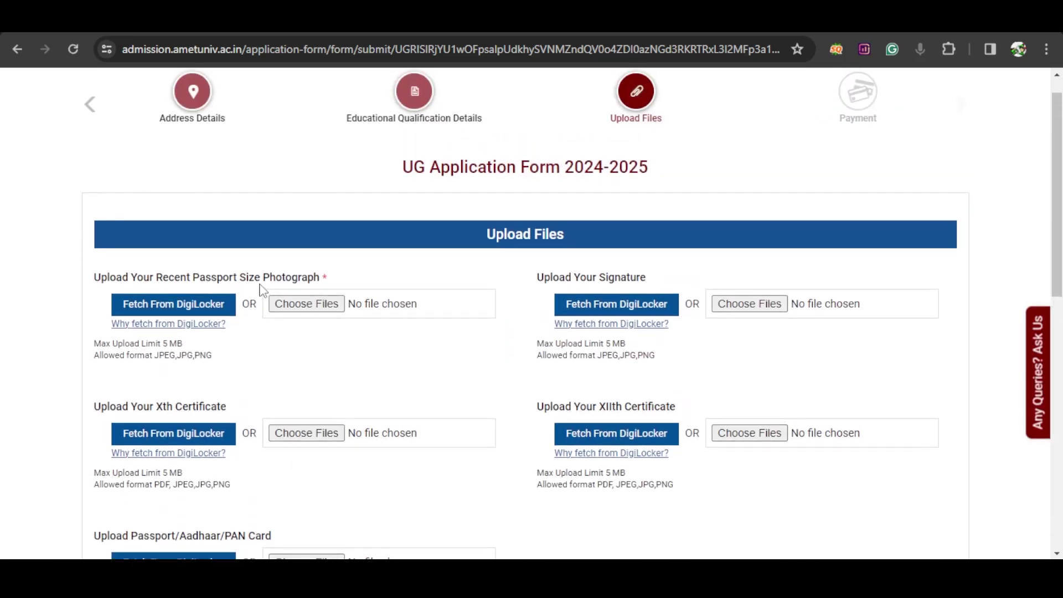
scroll(311, 319, down, 1)
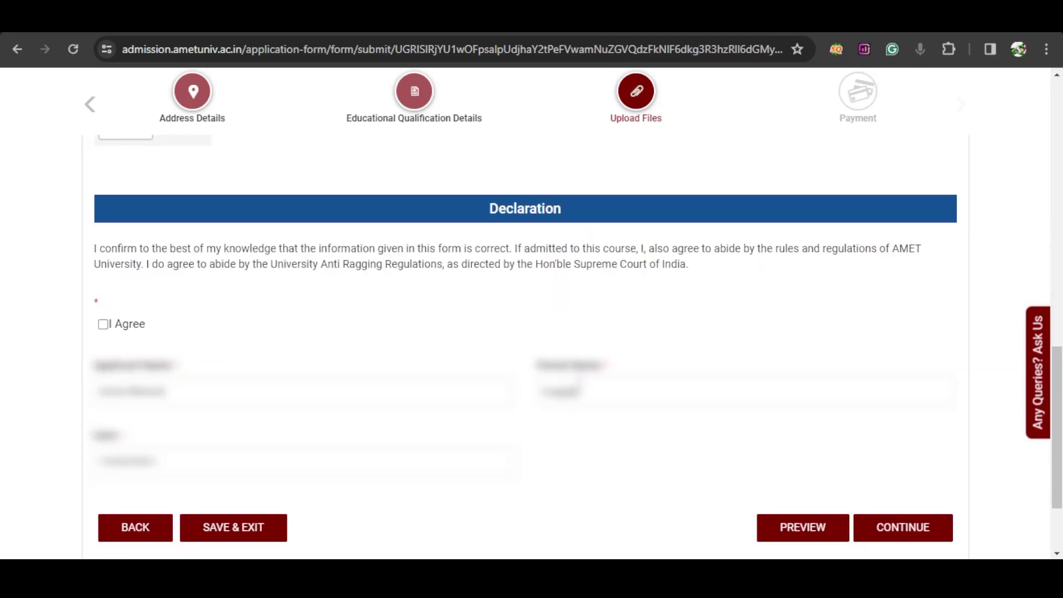
click(104, 324)
scroll(581, 415, down, 2)
Step: Submit the form and proceed to pay the ₹1103.60 fee at checkout
click(914, 411)
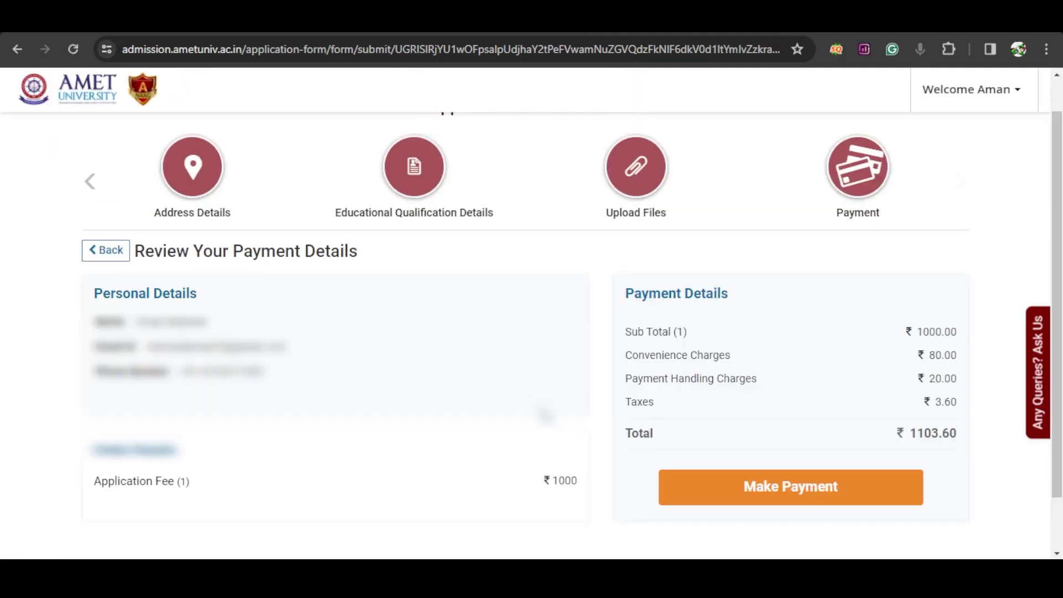
scroll(546, 415, down, 2)
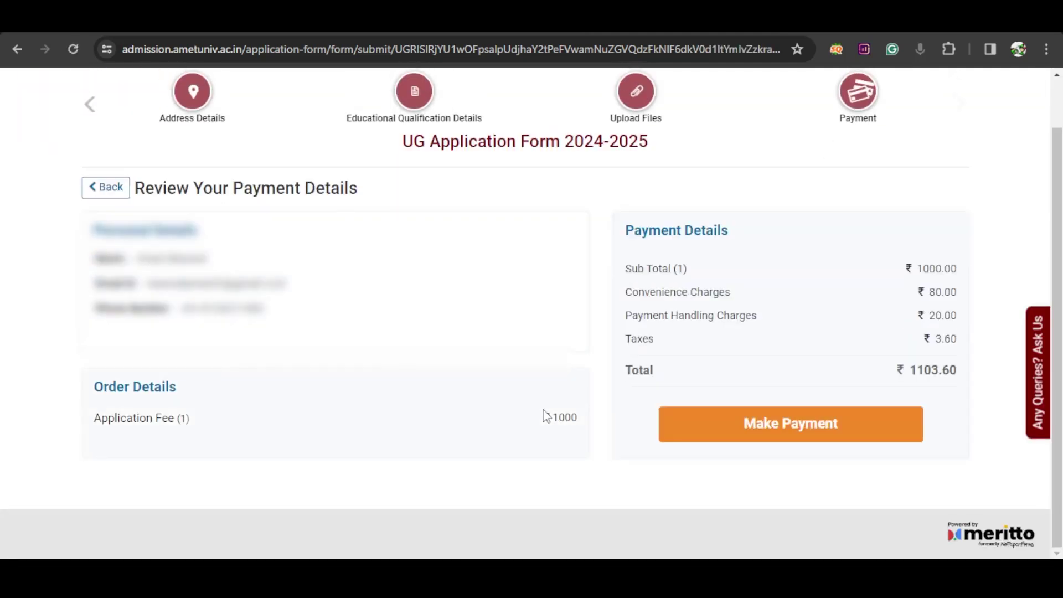
click(764, 426)
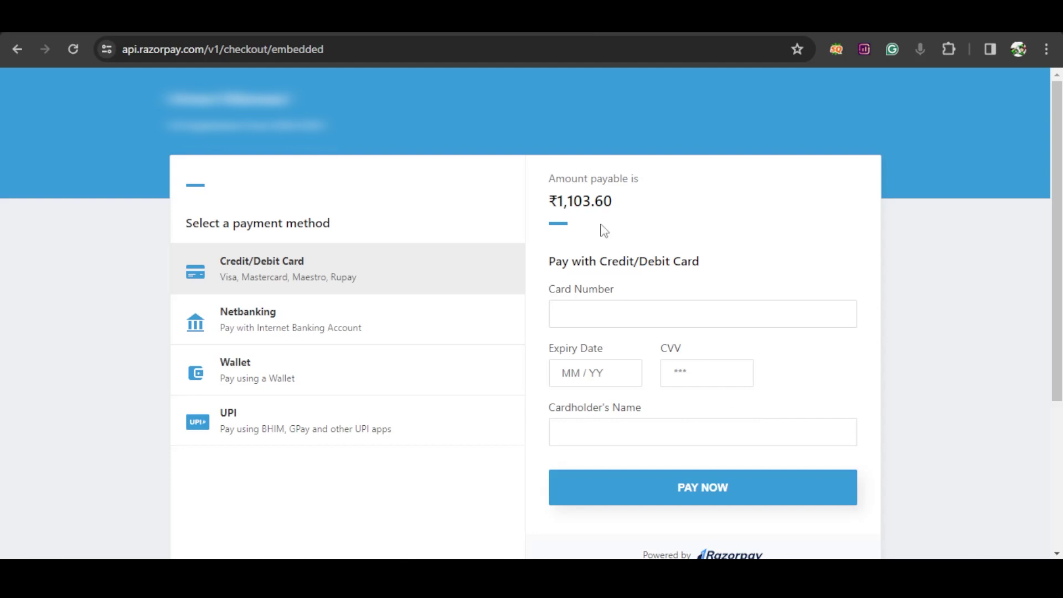
click(278, 306)
click(259, 439)
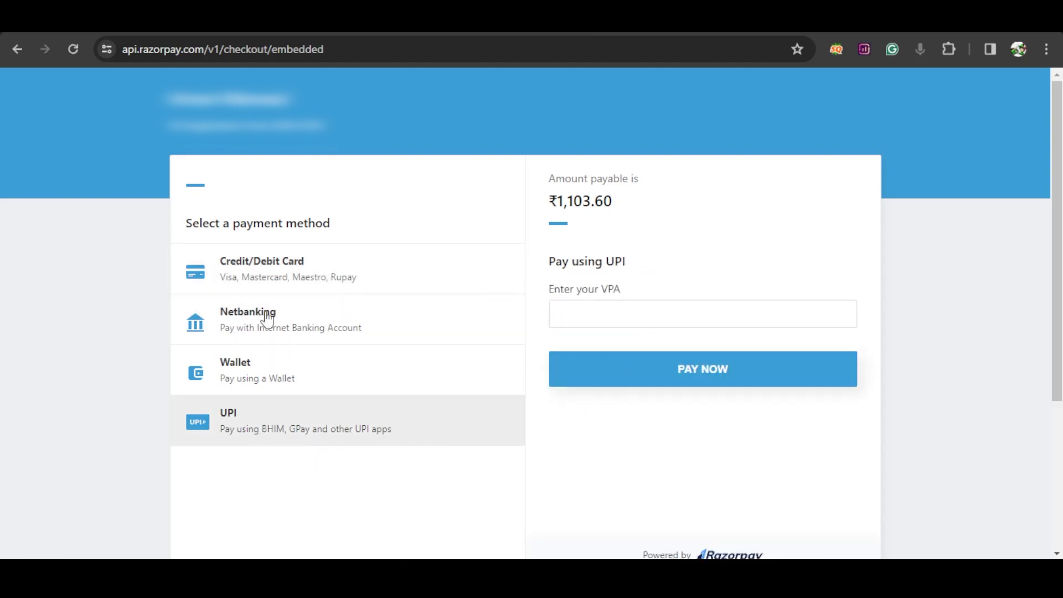
click(266, 268)
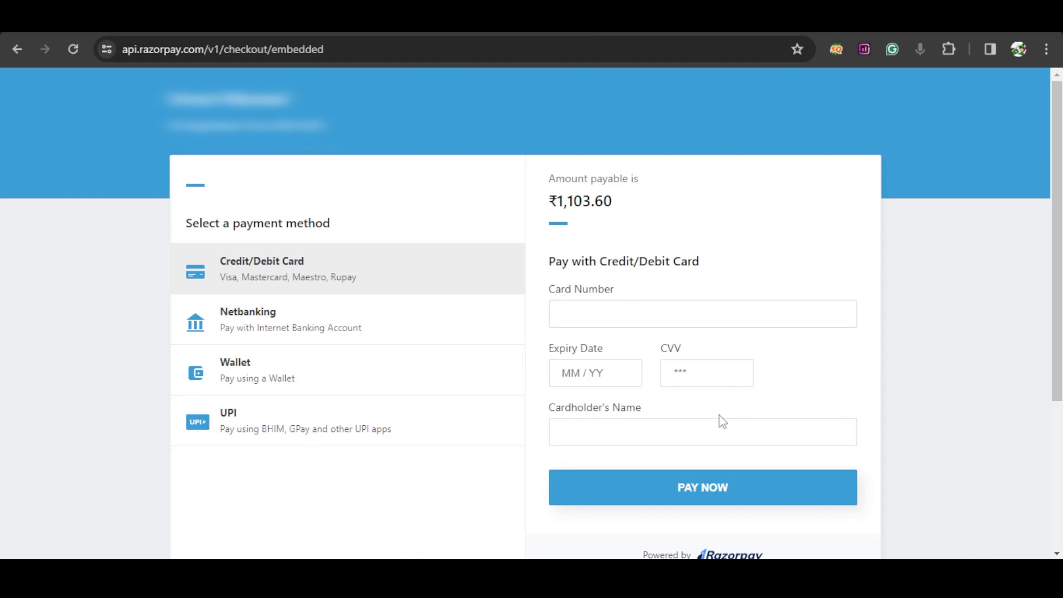